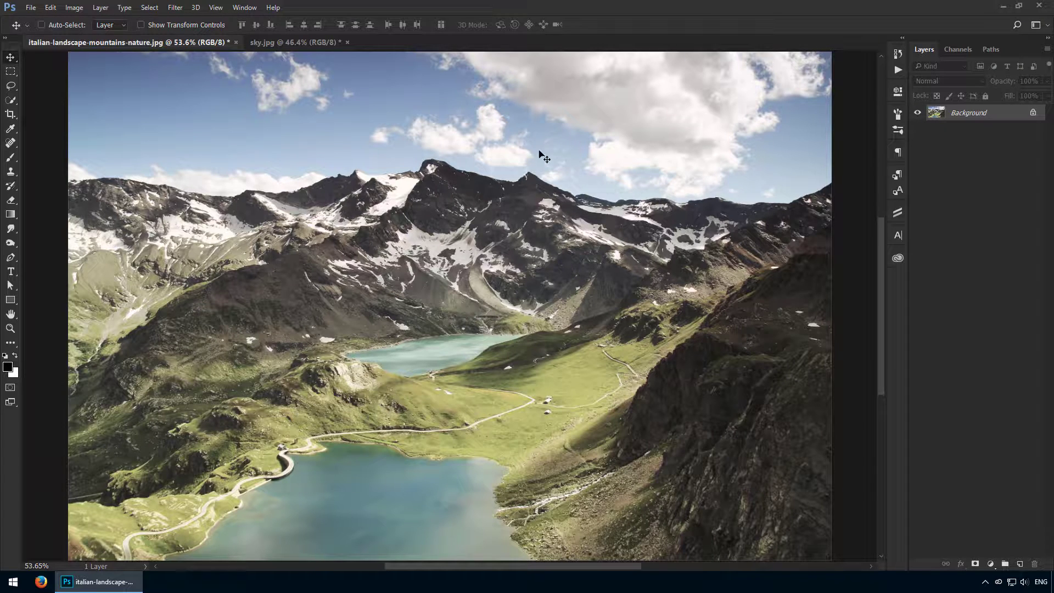
Convert the locked Background layers of the italian-landscape image and sky.jpg into regular, editable layers
left_click(295, 43)
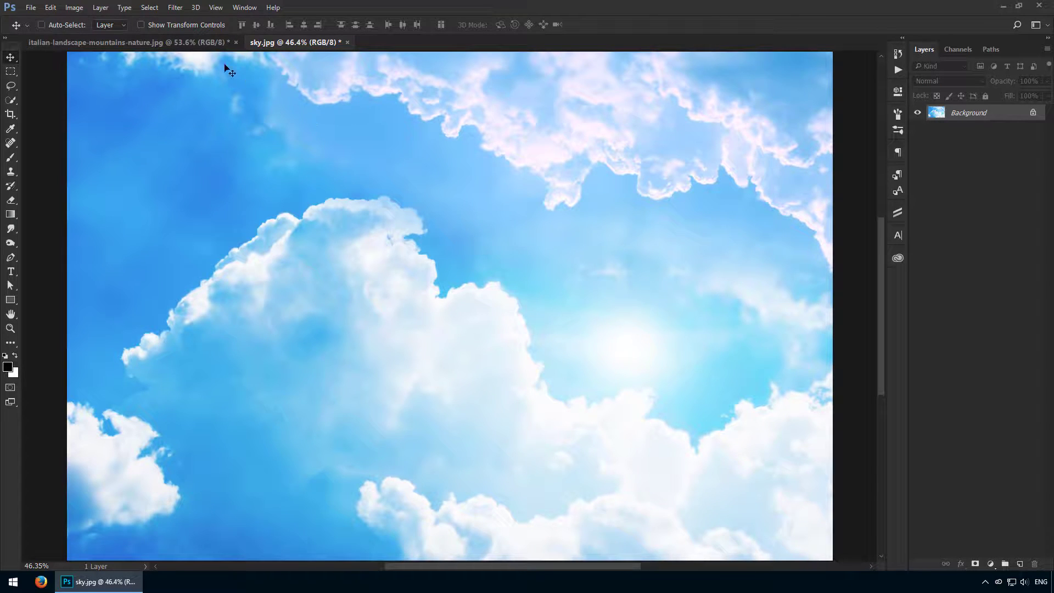
left_click(181, 42)
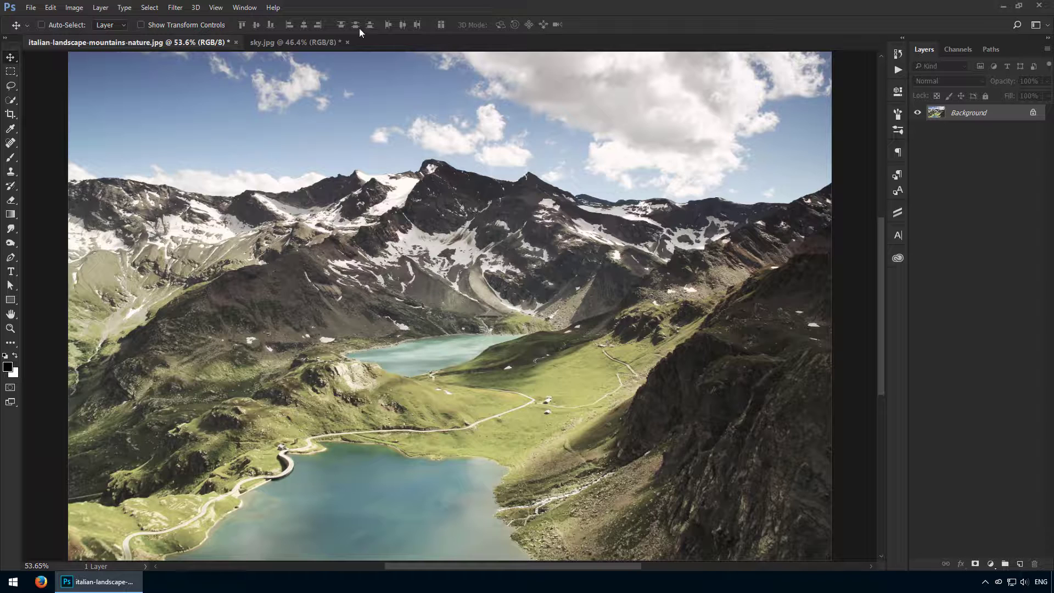
left_click(260, 43)
left_click(188, 42)
double_click(1004, 120)
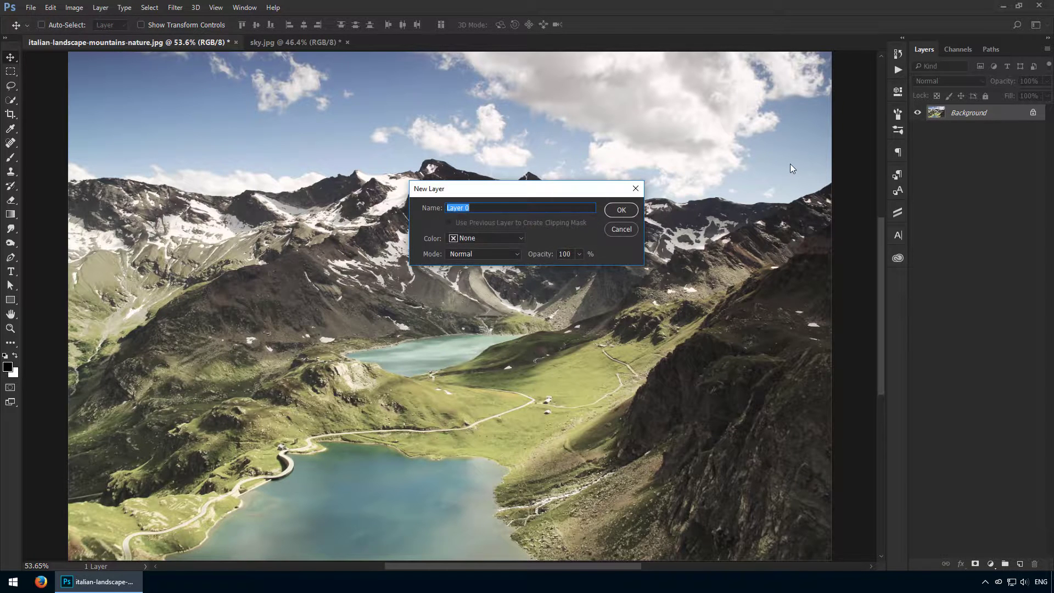
key("Return")
left_click(299, 42)
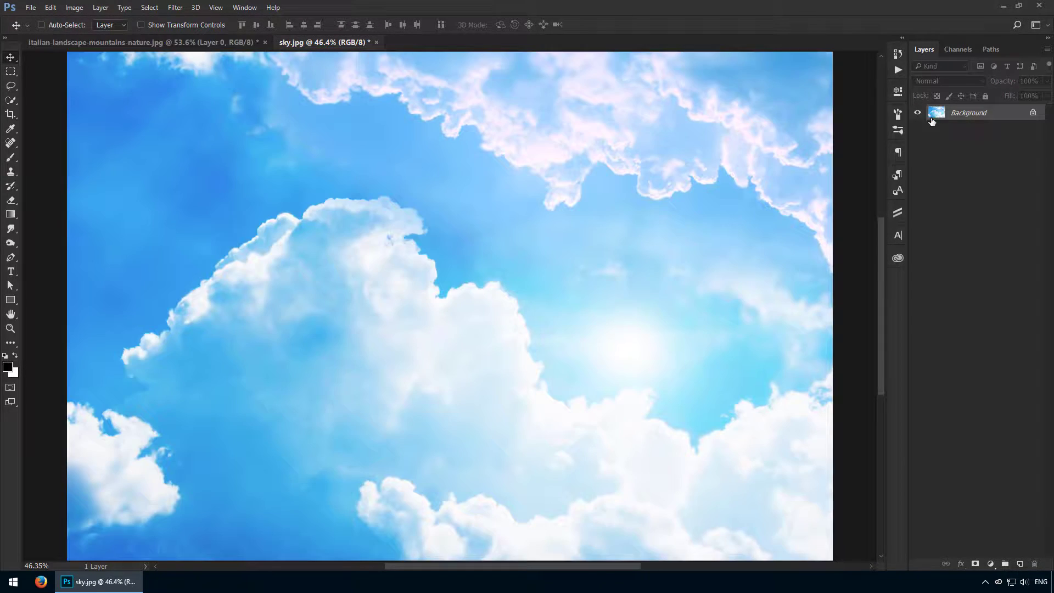
double_click(999, 118)
key("Return")
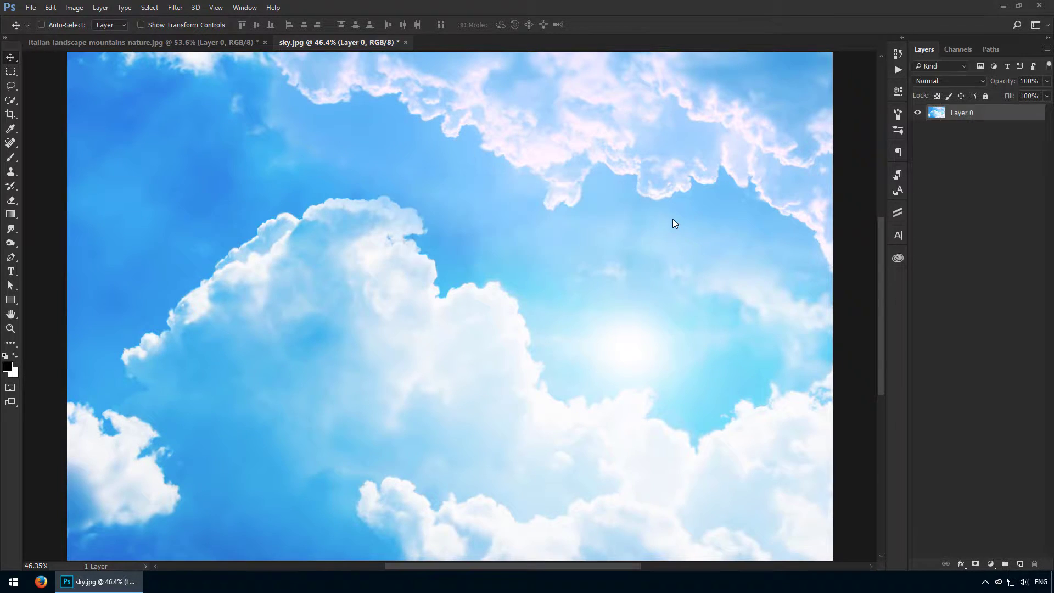
Place the sky image beneath the mountain layer in the landscape document and give Layer 0 a layer mask
left_click_drag(487, 205, 461, 254)
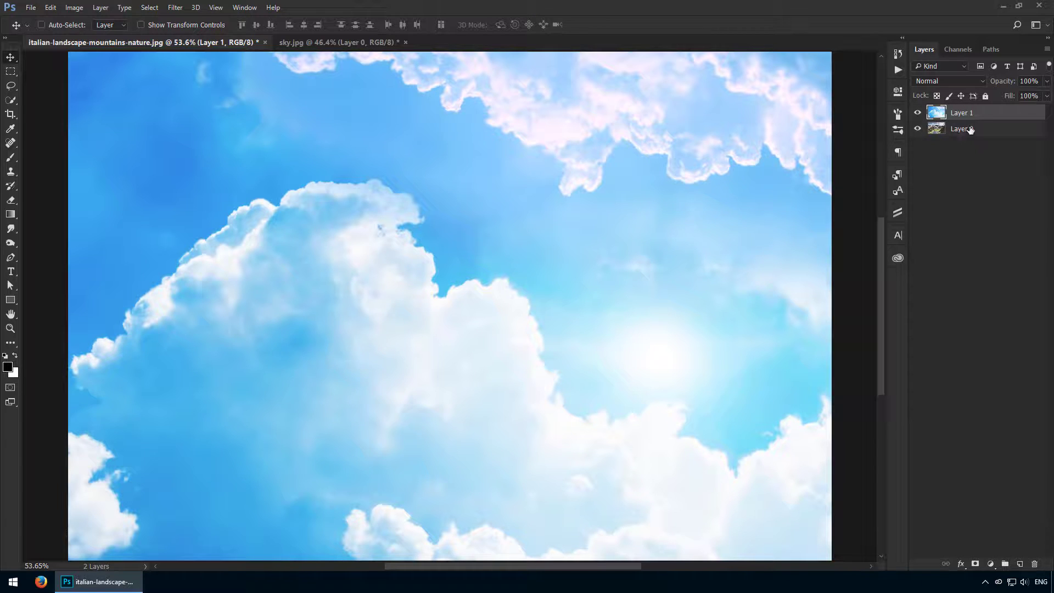
left_click_drag(978, 116, 980, 133)
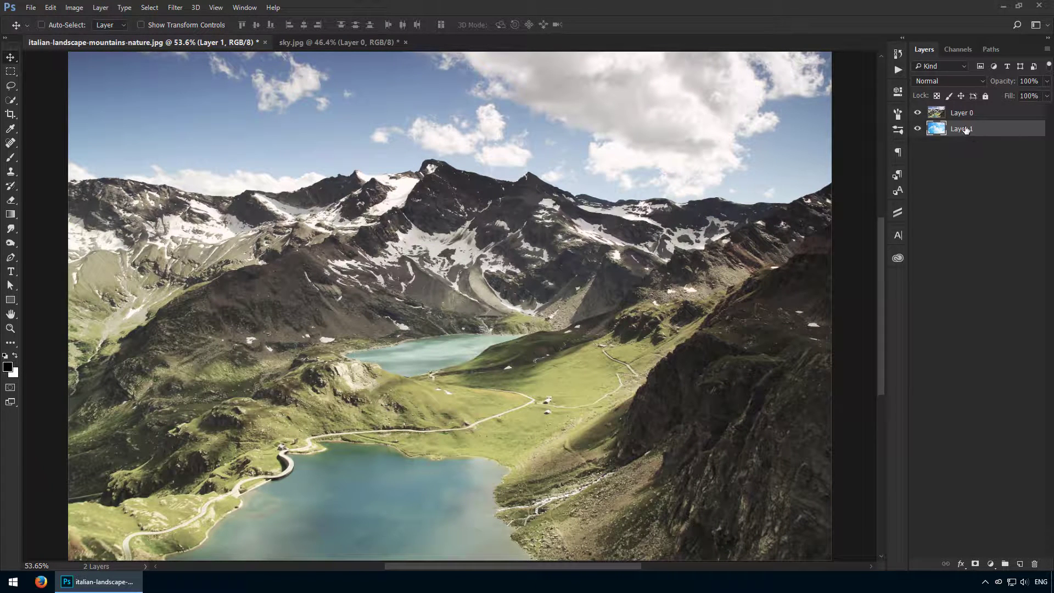
left_click(966, 114)
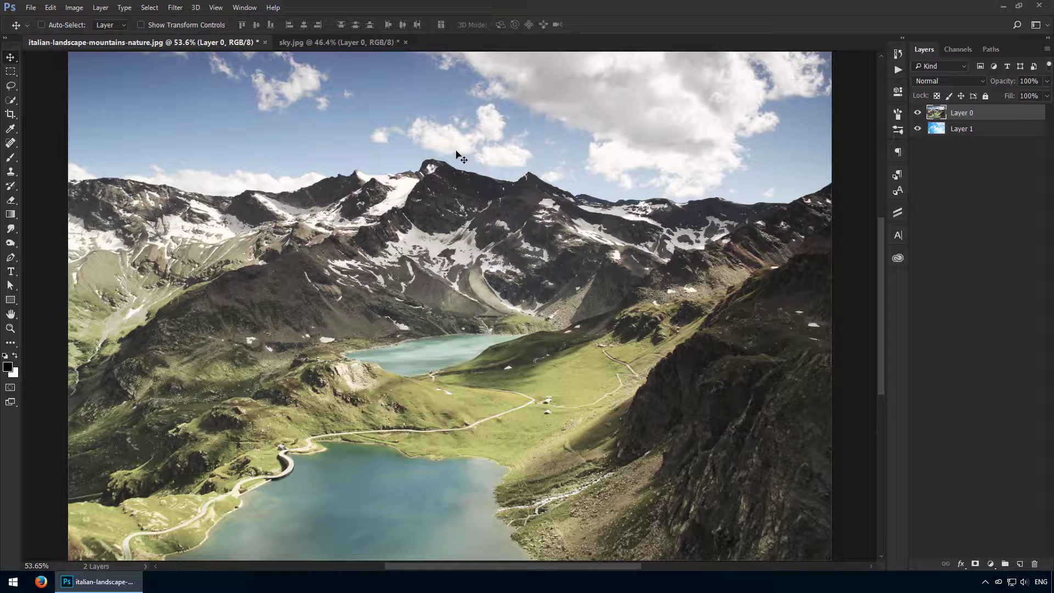
left_click(976, 563)
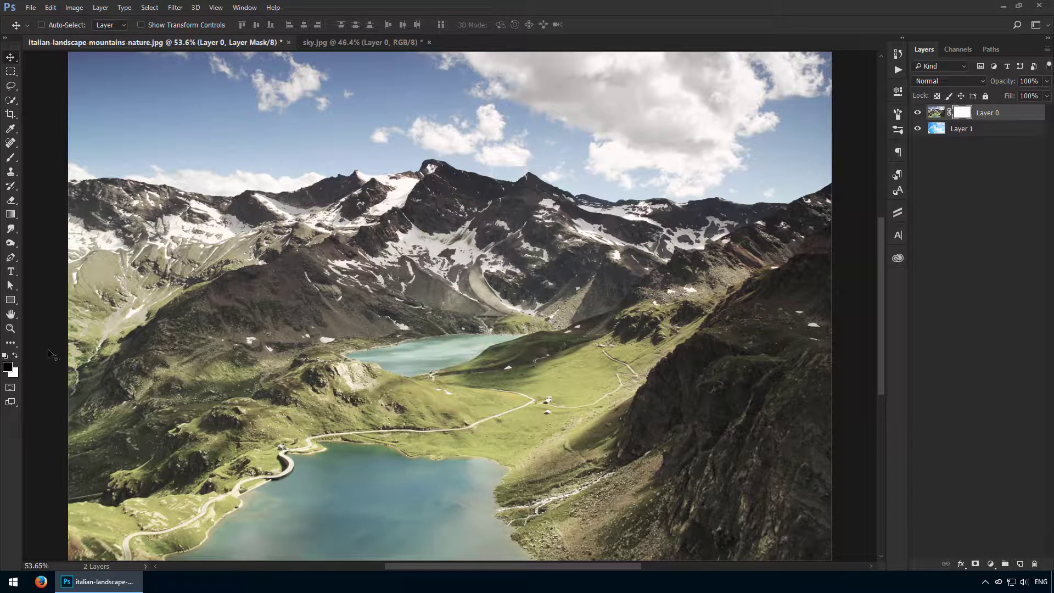
Paint black on Layer 0's mask with a large soft brush to hide the original sky above the mountains
key("b")
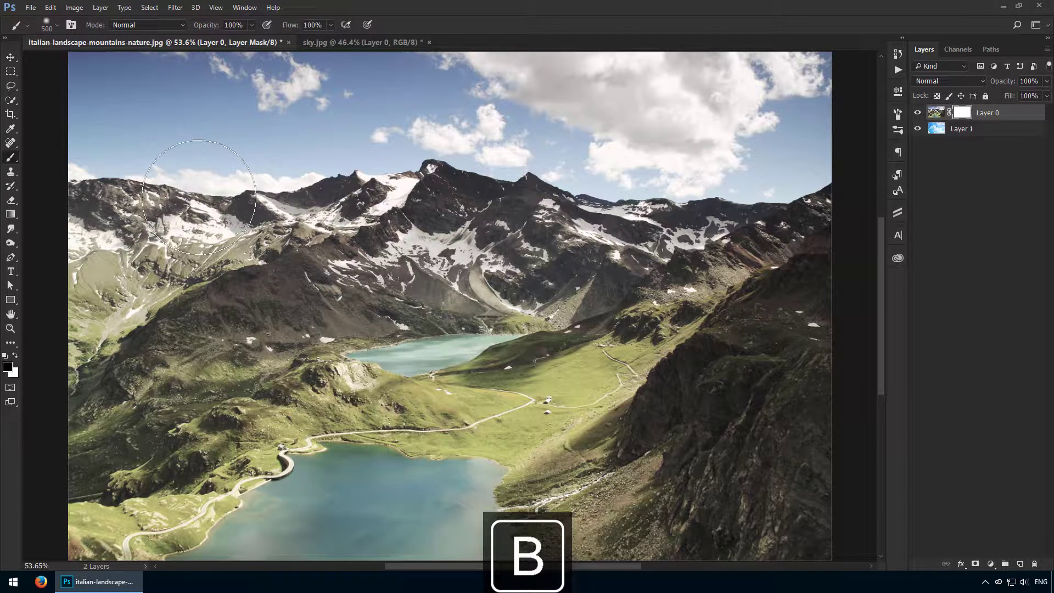
left_click_drag(198, 105, 220, 211)
key("z")
mouse_move(151, 169)
left_mouse_down()
mouse_move(171, 182)
mouse_move(253, 164)
mouse_move(166, 175)
mouse_move(262, 161)
mouse_move(649, 154)
mouse_move(202, 147)
left_mouse_up()
key("b")
right_click(176, 180)
key("Return")
mouse_move(376, 158)
left_mouse_down()
mouse_move(651, 161)
mouse_move(733, 185)
mouse_move(733, 241)
mouse_move(770, 225)
mouse_move(576, 236)
mouse_move(387, 213)
mouse_move(556, 262)
mouse_move(728, 229)
mouse_move(773, 250)
mouse_move(693, 262)
mouse_move(261, 206)
mouse_move(321, 220)
mouse_move(361, 212)
mouse_move(211, 204)
mouse_move(517, 206)
mouse_move(526, 192)
mouse_move(192, 209)
left_mouse_up()
left_click_drag(263, 205, 468, 209)
mouse_move(379, 221)
left_mouse_down()
mouse_move(229, 206)
mouse_move(458, 228)
left_mouse_up()
Reduce the brush size, adjust its settings, and mask out the old sky closer to the mountain ridge
key("bracketleft")
key("bracketleft")
Mask out the old sky along the central and right-hand peaks with a 60 px black brush
key("bracketleft")
mouse_move(340, 282)
left_mouse_down()
mouse_move(381, 301)
mouse_move(492, 300)
mouse_move(700, 257)
mouse_move(496, 296)
left_mouse_up()
right_click(498, 296)
left_click_drag(581, 346, 571, 347)
left_click(547, 79)
left_click_drag(314, 301, 353, 315)
left_click_drag(293, 315, 337, 331)
mouse_move(184, 299)
left_mouse_down()
mouse_move(423, 305)
mouse_move(363, 297)
mouse_move(640, 340)
mouse_move(325, 255)
mouse_move(408, 281)
mouse_move(631, 244)
mouse_move(735, 208)
mouse_move(592, 254)
mouse_move(685, 226)
left_mouse_up()
Refine the mask along the ridge, restoring over-erased mountain with white and hiding more old sky with black
key("space")
key("space")
mouse_move(731, 172)
left_mouse_down()
mouse_move(222, 220)
mouse_move(558, 211)
mouse_move(520, 238)
mouse_move(555, 285)
left_mouse_up()
key("x")
left_click_drag(663, 353, 616, 307)
key("x")
mouse_move(639, 229)
left_mouse_down()
mouse_move(345, 196)
mouse_move(434, 206)
mouse_move(541, 238)
mouse_move(485, 220)
mouse_move(483, 244)
mouse_move(458, 248)
mouse_move(566, 262)
mouse_move(558, 237)
left_mouse_up()
key("bracketleft")
key("bracketleft")
key("bracketleft")
key("bracketleft")
key("bracketleft")
right_click(557, 241)
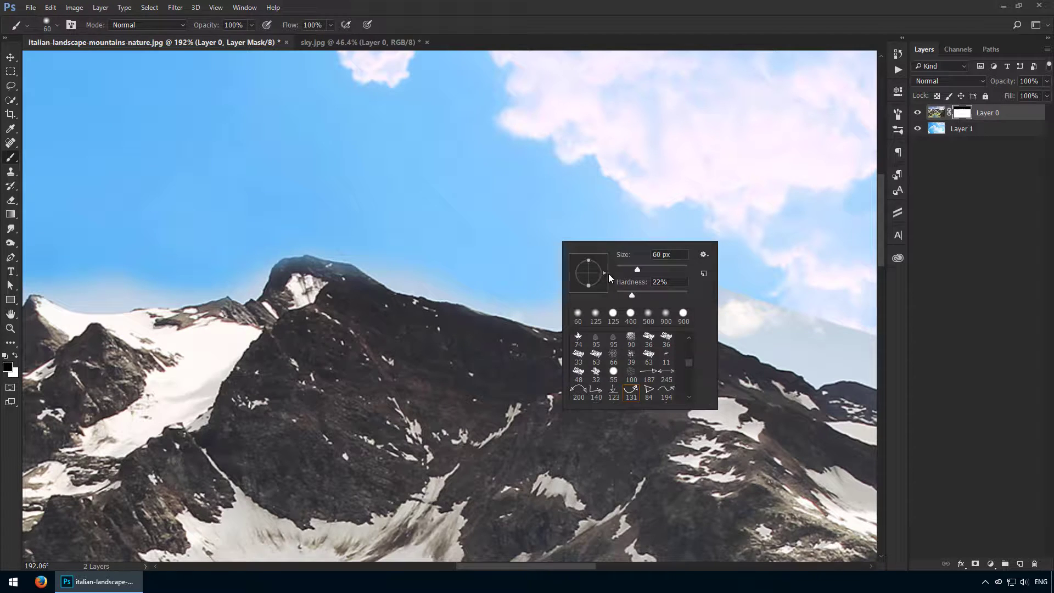
left_click(687, 46)
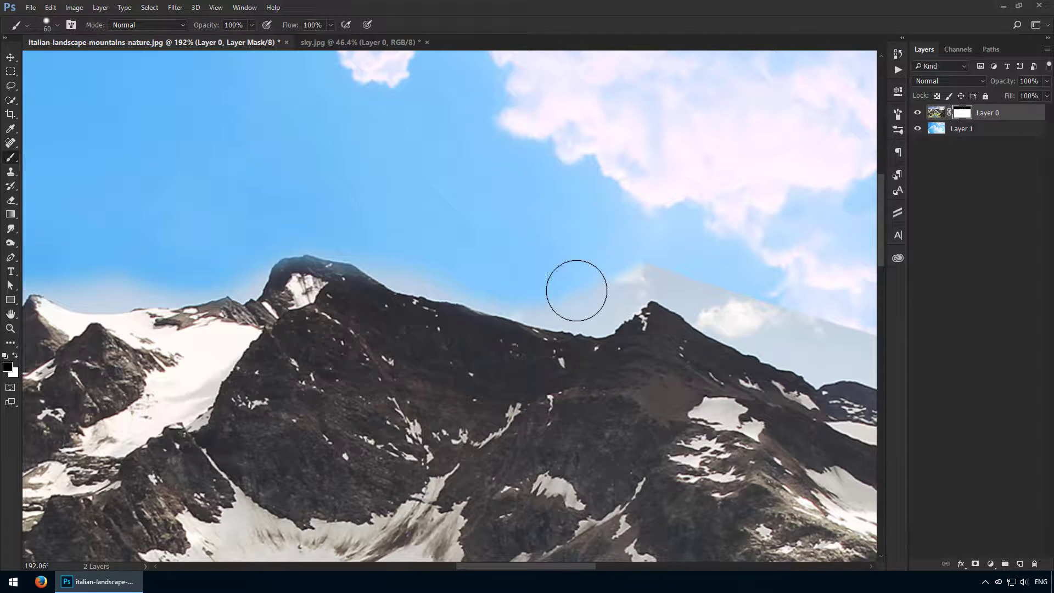
mouse_move(576, 289)
left_mouse_down()
mouse_move(705, 280)
mouse_move(782, 316)
left_mouse_up()
left_click_drag(740, 286, 478, 226)
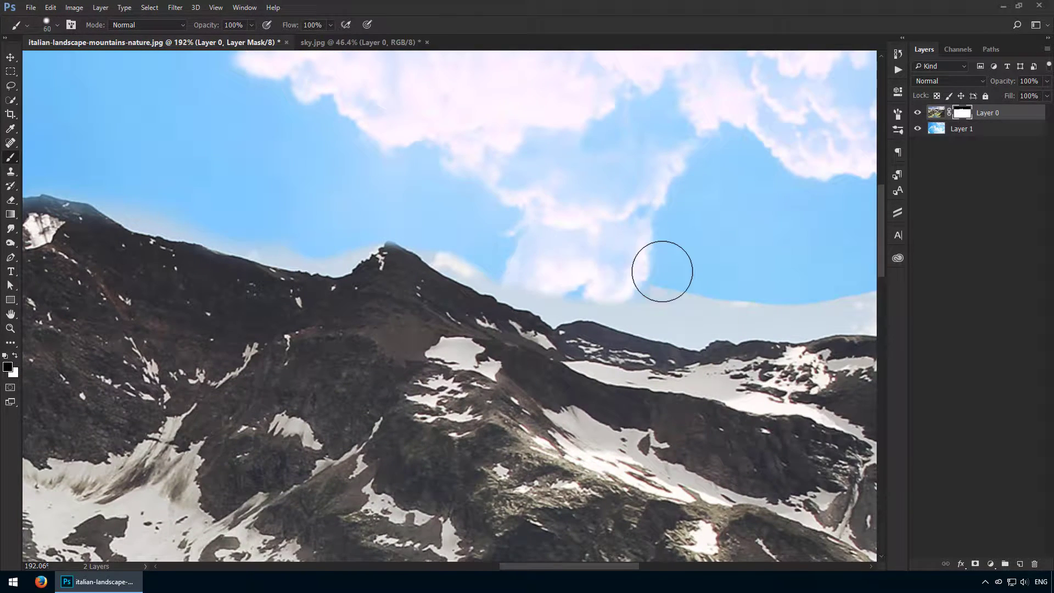
left_click_drag(784, 254, 394, 263)
mouse_move(394, 308)
left_mouse_down()
mouse_move(584, 315)
mouse_move(277, 318)
left_mouse_up()
left_click_drag(781, 200, 767, 264)
Increase the 60 px brush's hardness and clean the leftover sky fringe from the right-hand ridge
scroll(768, 263, "up", 4)
mouse_move(767, 264)
left_mouse_down()
mouse_move(599, 277)
mouse_move(318, 388)
mouse_move(60, 379)
left_mouse_up()
left_click_drag(242, 388, 478, 263)
key("x")
right_click(395, 404)
left_click_drag(485, 456, 518, 456)
mouse_move(242, 352)
left_mouse_down()
mouse_move(287, 378)
mouse_move(791, 329)
left_mouse_up()
left_click_drag(711, 355, 515, 399)
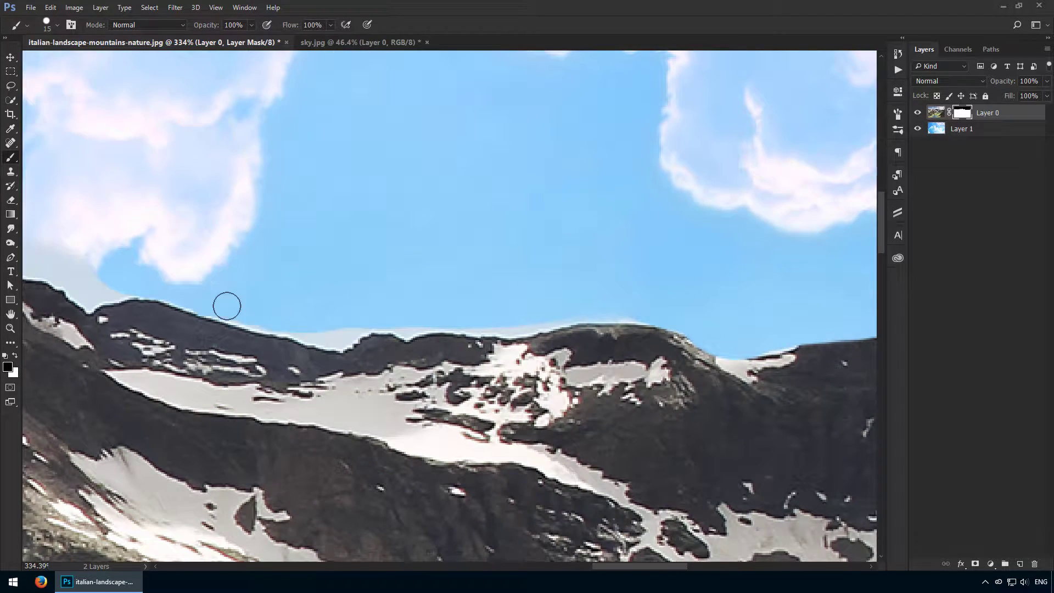
mouse_move(226, 305)
left_mouse_down()
mouse_move(317, 334)
mouse_move(491, 322)
left_mouse_up()
left_click_drag(491, 323, 698, 305)
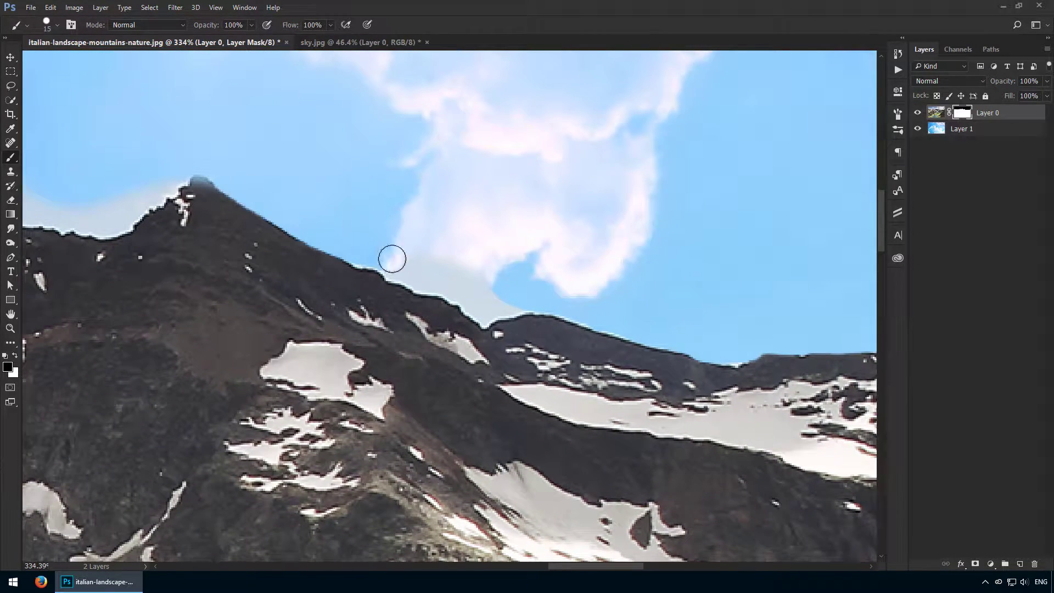
Mask the pale sky fringe around the central peaks with a small hard black brush
mouse_move(392, 258)
left_mouse_down()
mouse_move(446, 270)
mouse_move(485, 306)
left_mouse_up()
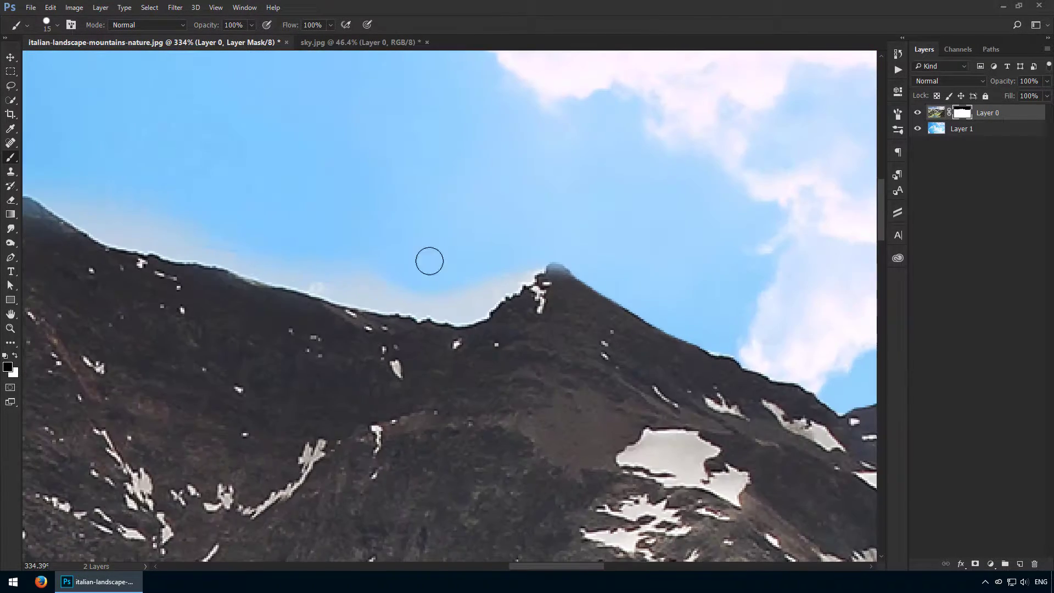
key("x")
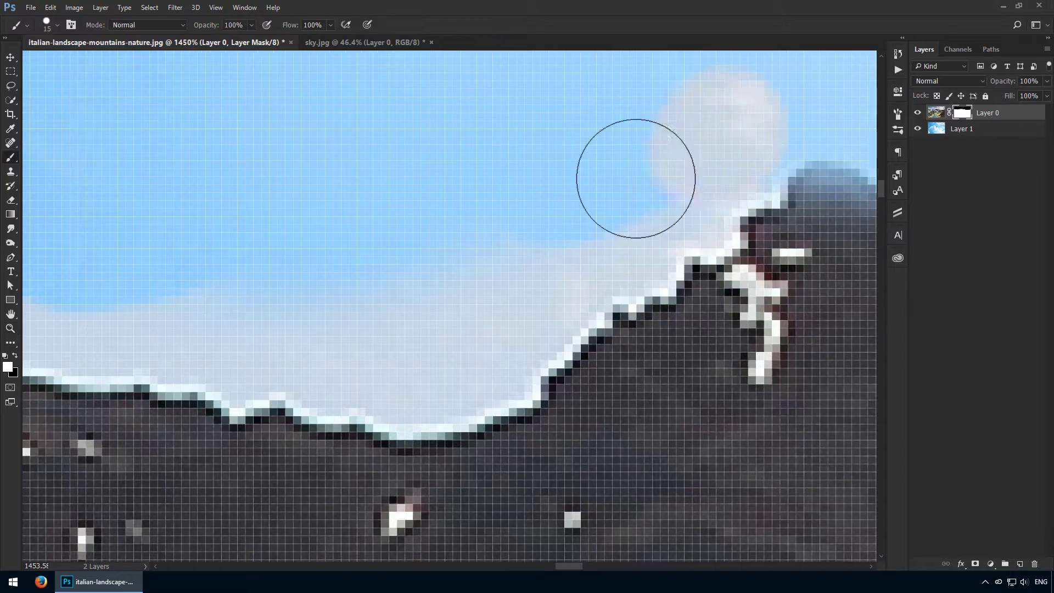
key("x")
mouse_move(636, 178)
left_mouse_down()
mouse_move(752, 141)
mouse_move(148, 270)
left_mouse_up()
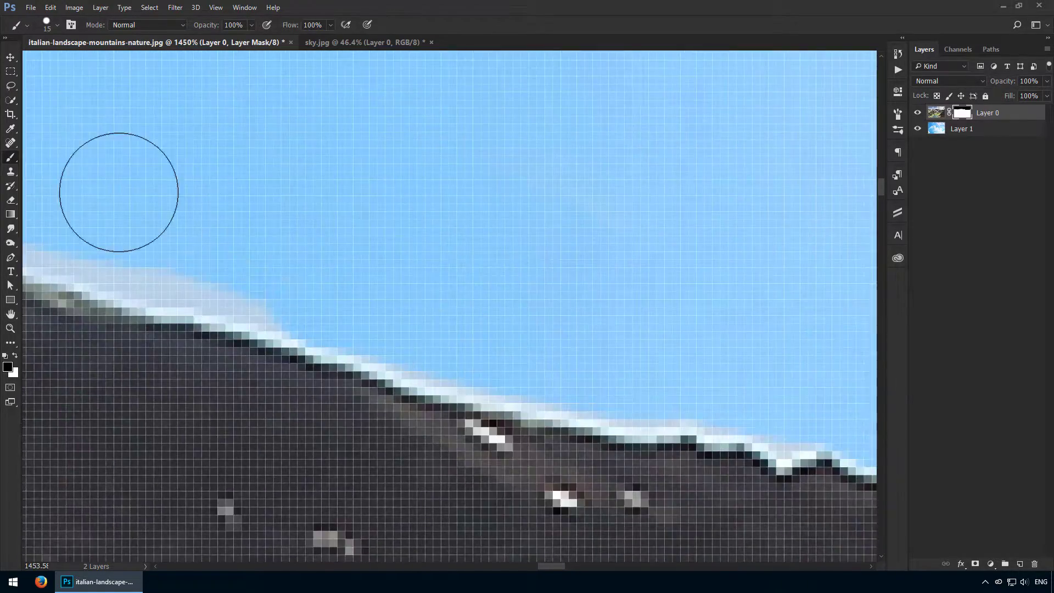
left_click_drag(118, 189, 528, 297)
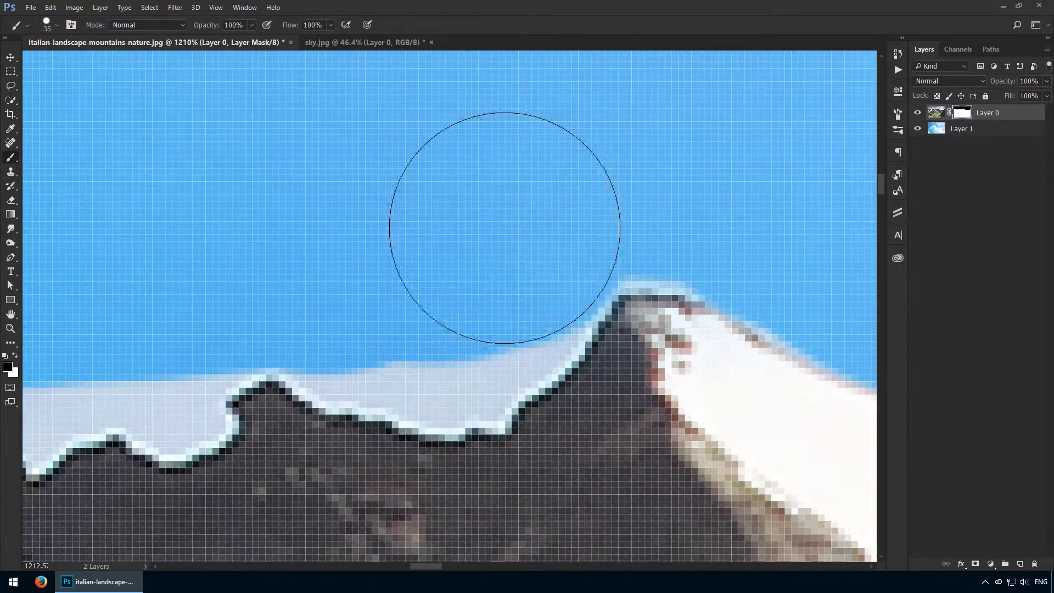
Reduce the brush to 25 px and mask out the remaining fringe along the left-hand ridge
key("bracketleft")
key("bracketleft")
key("bracketleft")
left_click_drag(246, 315, 608, 290)
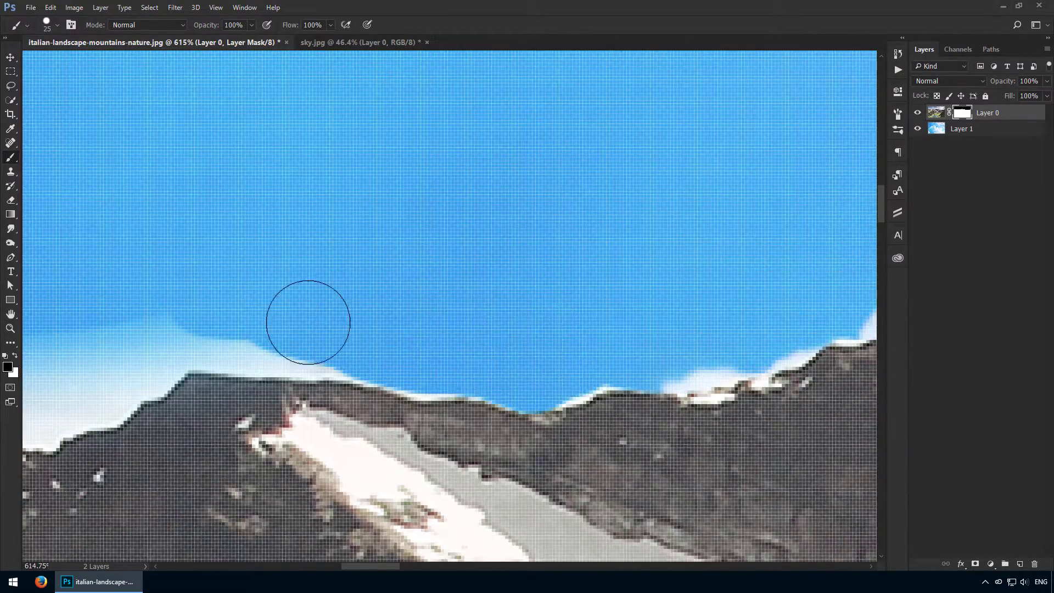
left_click_drag(308, 322, 650, 264)
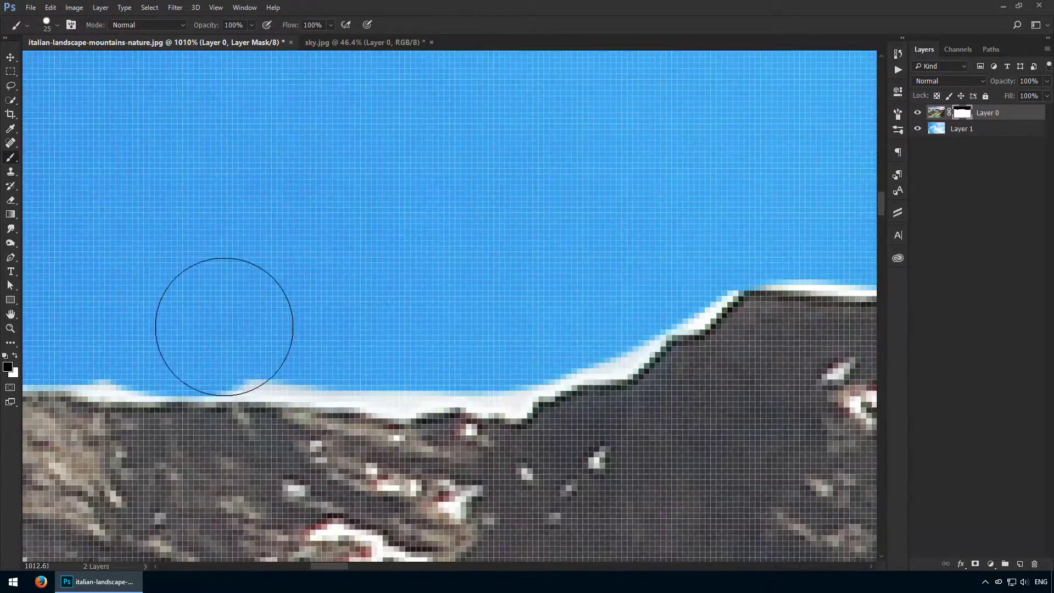
Restore the erased ridge tops with white on the mask and clean the remaining fringe with black
key("x")
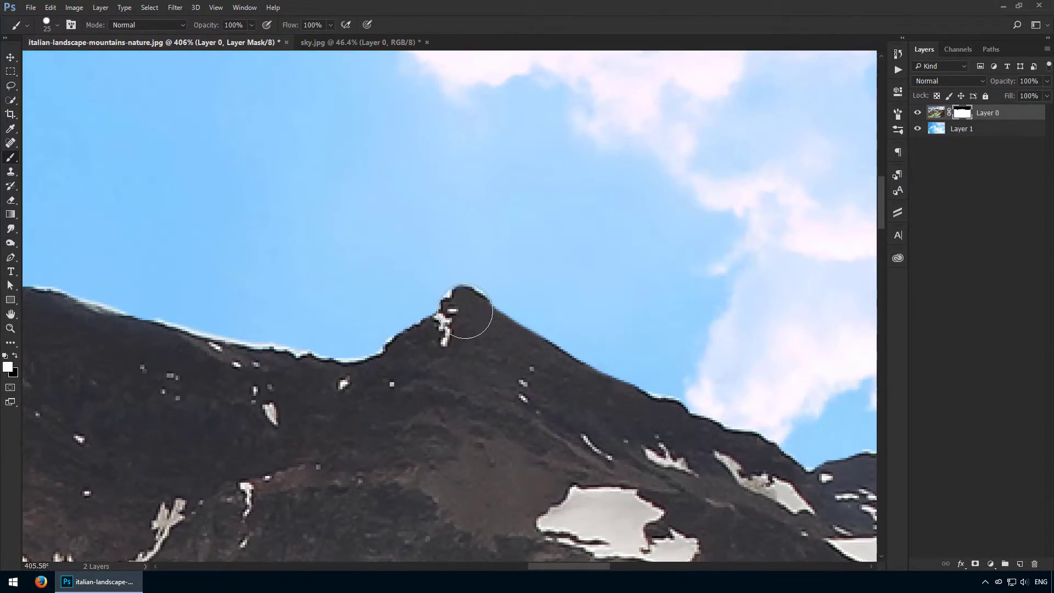
mouse_move(466, 312)
left_mouse_down()
mouse_move(476, 364)
mouse_move(472, 324)
mouse_move(518, 346)
left_mouse_up()
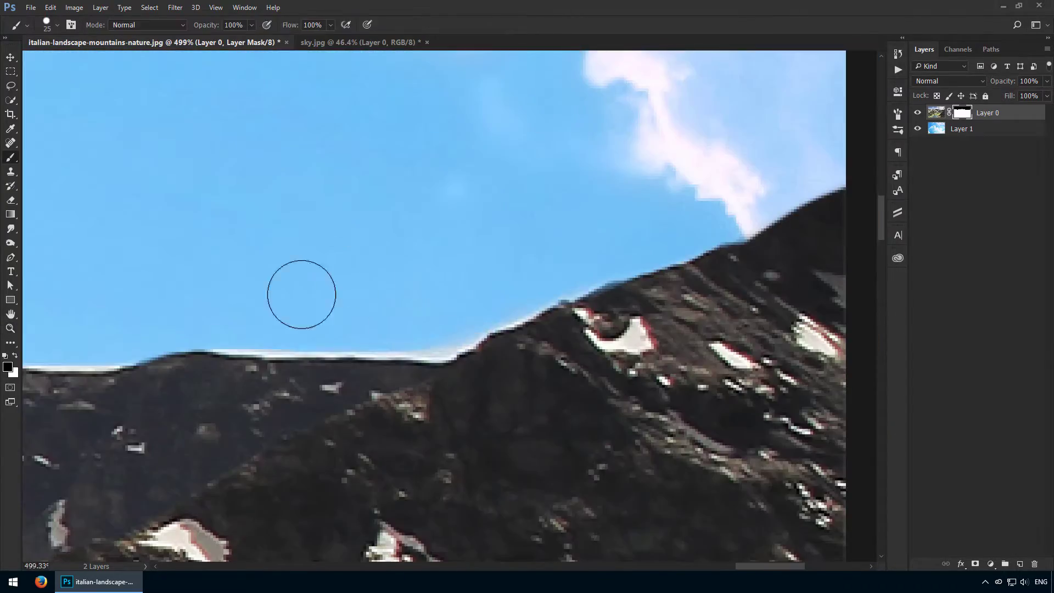
key("x")
mouse_move(236, 376)
left_mouse_down()
mouse_move(500, 367)
mouse_move(795, 259)
left_mouse_up()
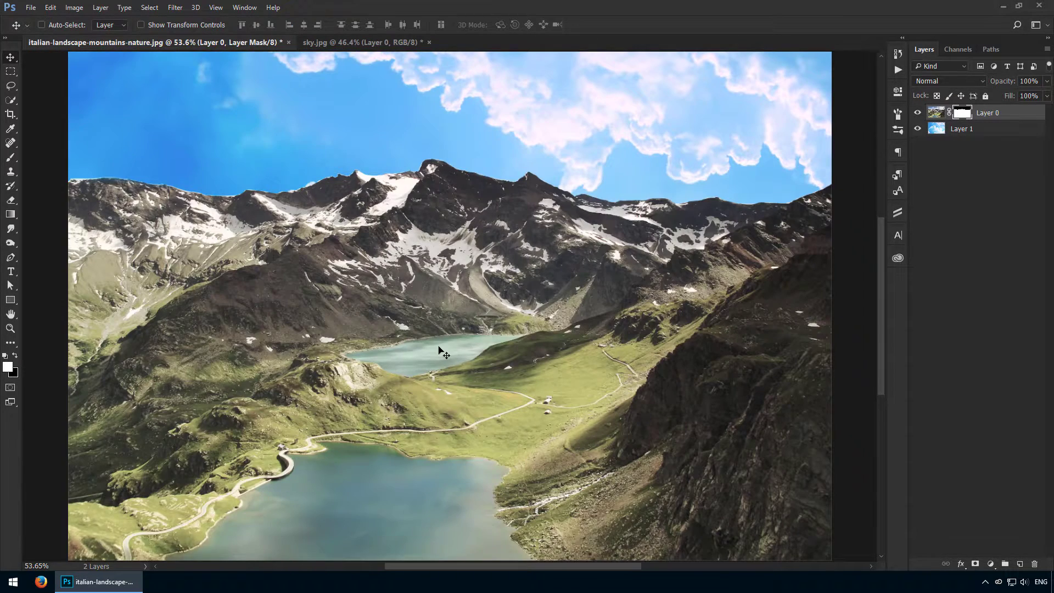
scroll(443, 352, "up", 2)
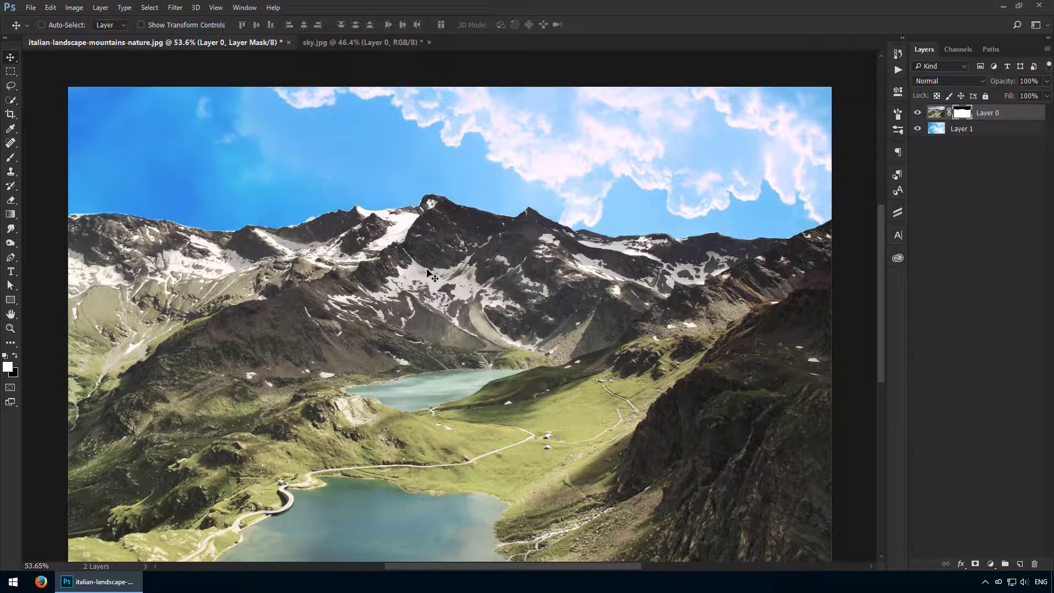
Move the sky on Layer 1 upward so the sun and lower clouds sit just above the mountains
left_click(980, 131)
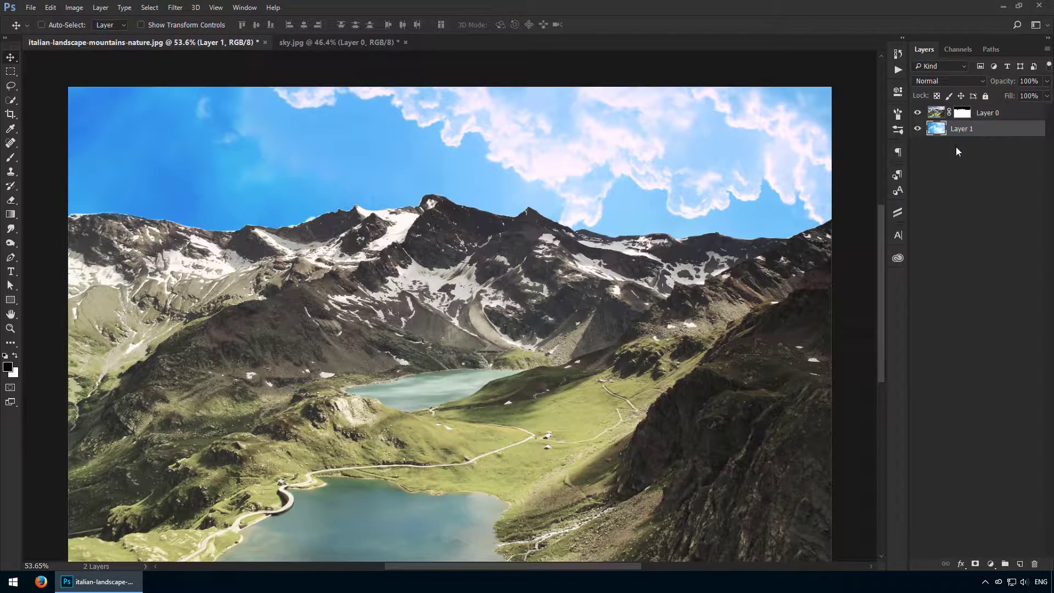
left_click_drag(657, 405, 649, 193)
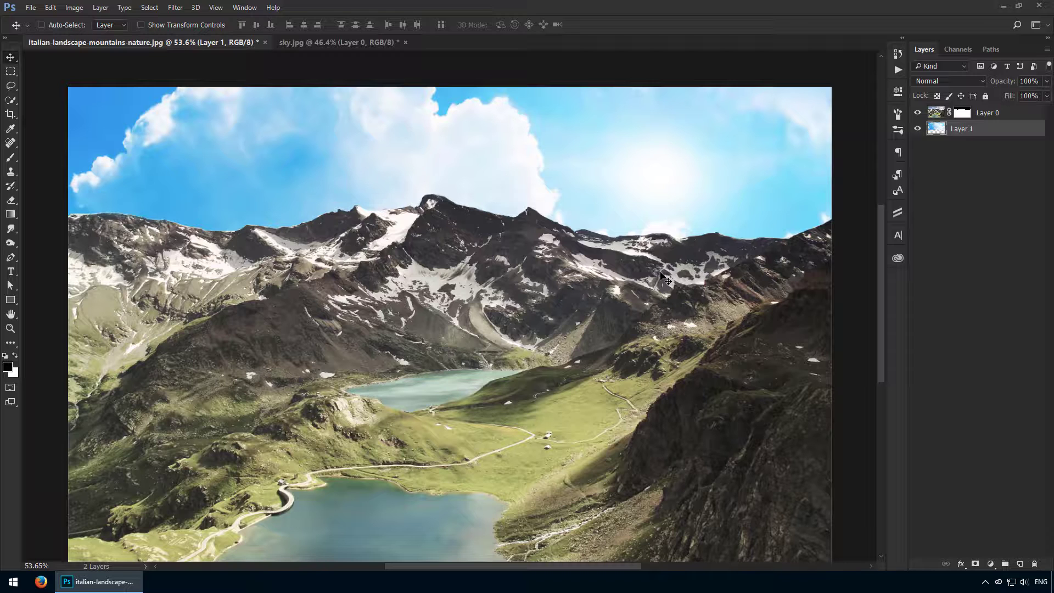
left_click_drag(650, 280, 639, 230)
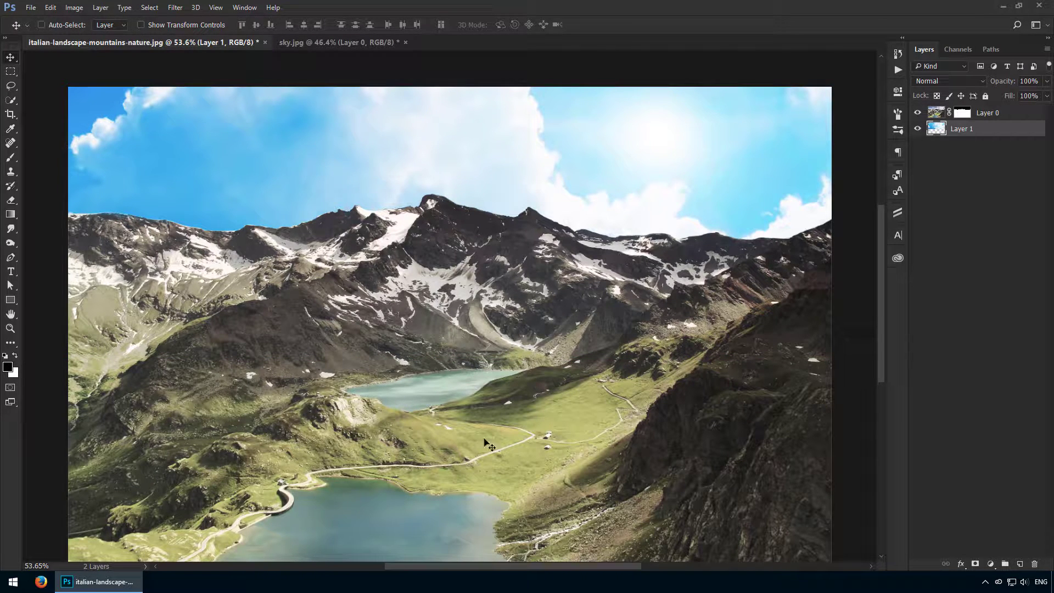
Crop the image's lower edge to cut off the foreground lake
key("c")
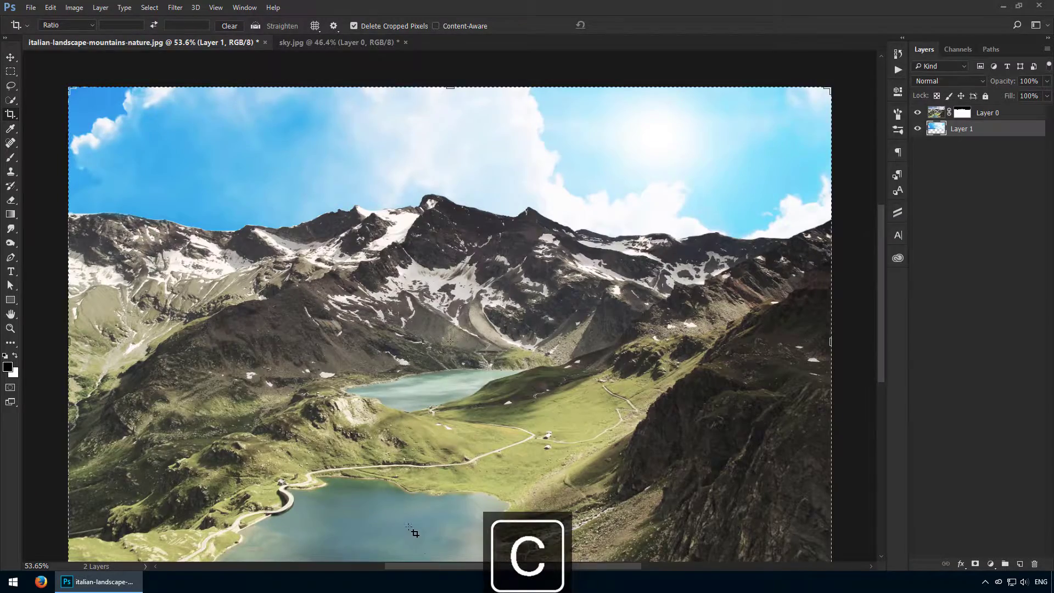
scroll(409, 529, "down", 3)
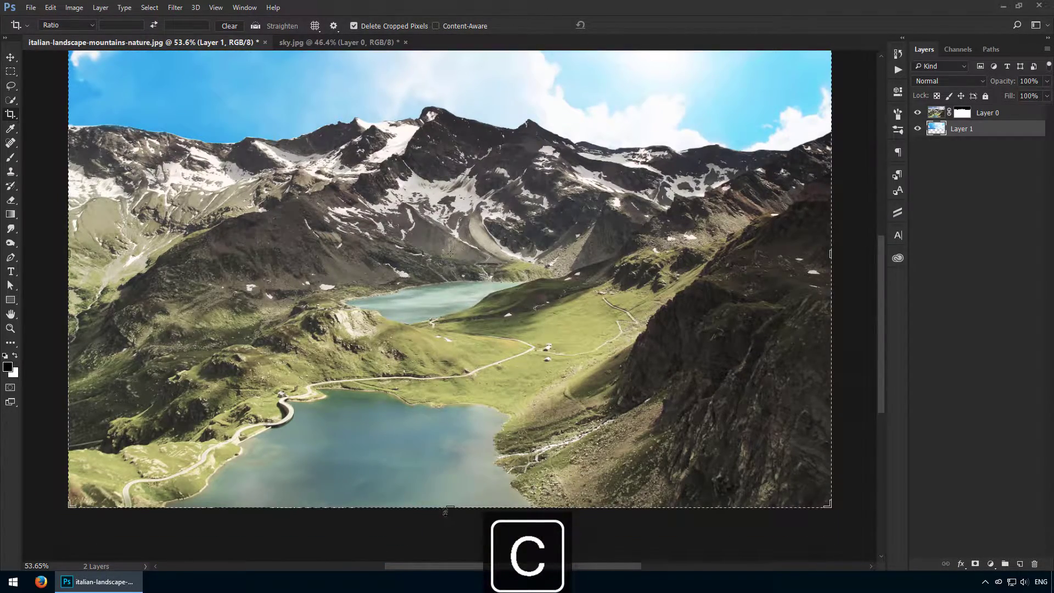
left_click_drag(445, 512, 459, 450)
key("Return")
key("v")
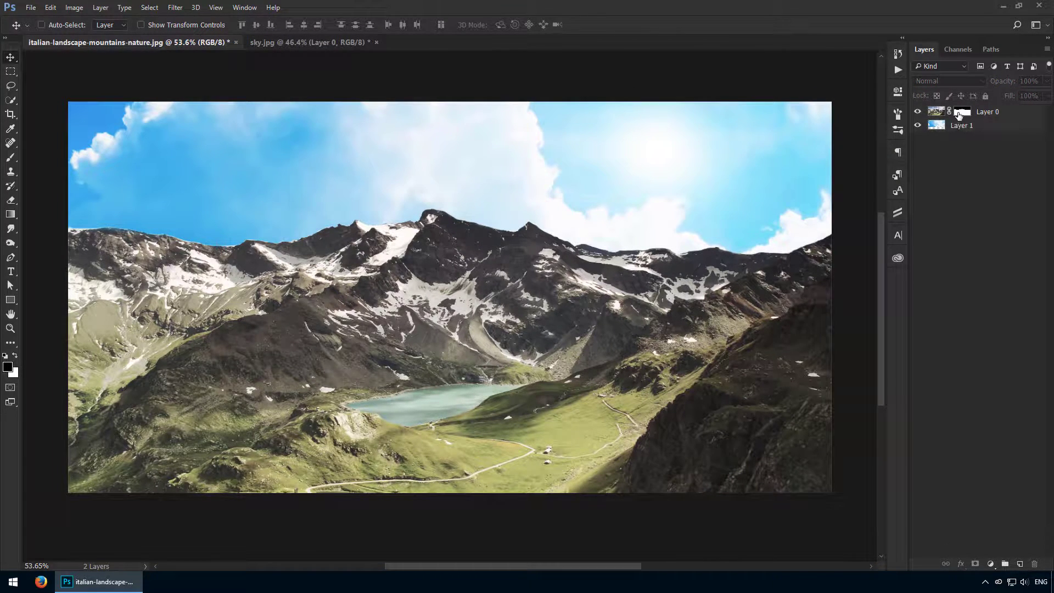
Add a Curves adjustment limited to Layer 0's mask area and shape an S-curve that raises the mountains' contrast
key("ctrl")
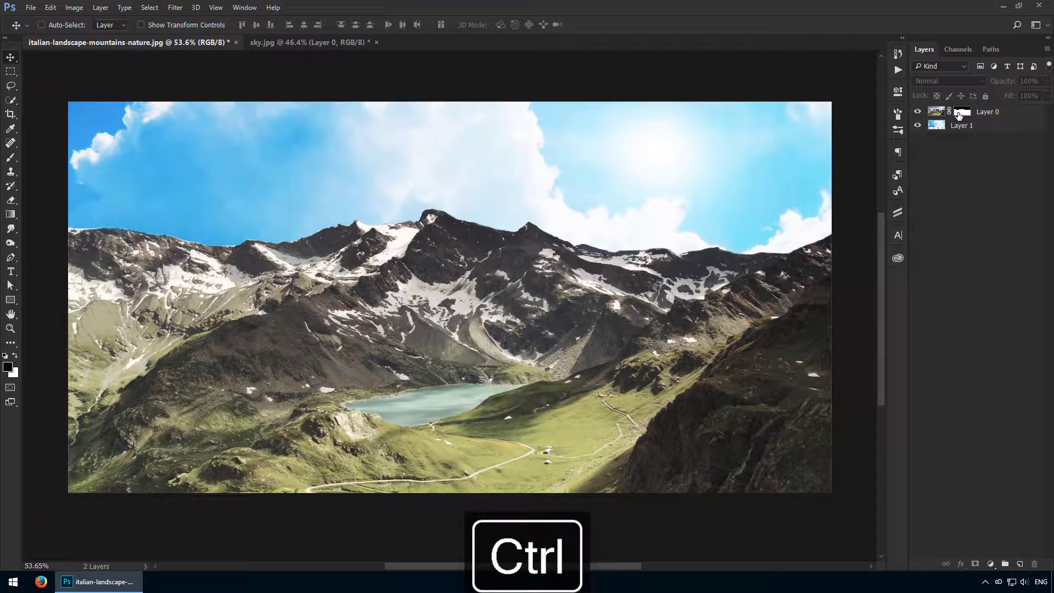
left_click(960, 113, "ctrl")
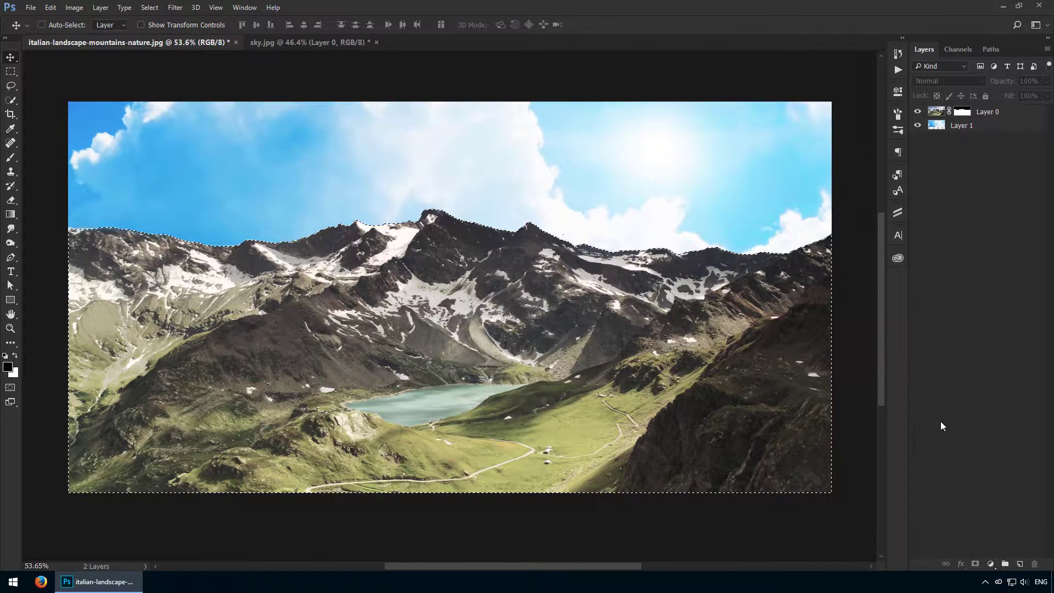
left_click(990, 563)
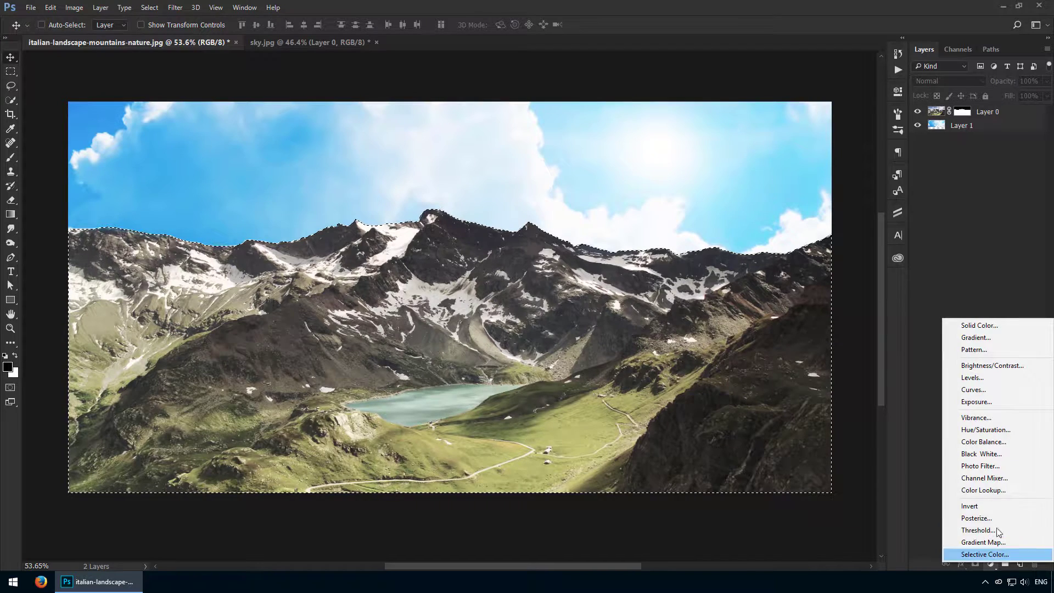
left_click(973, 389)
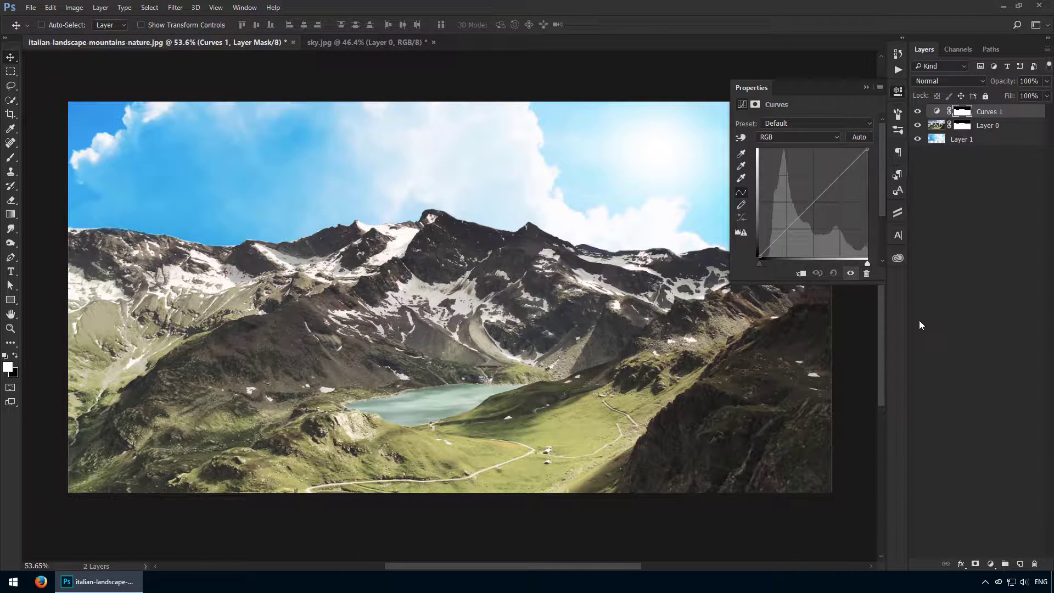
left_click(813, 204)
left_click_drag(813, 204, 782, 235)
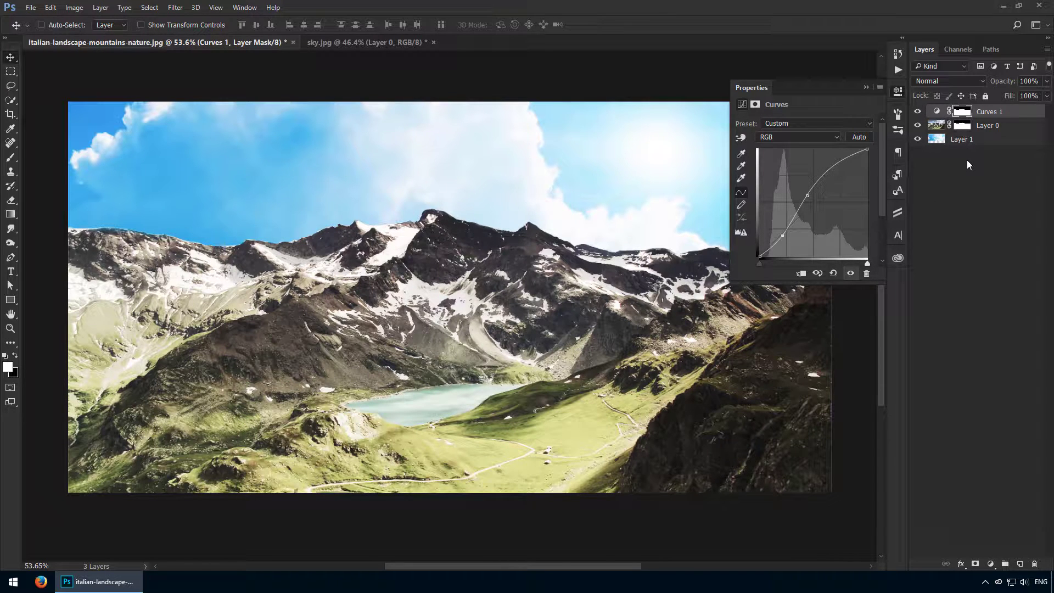
Add a Vibrance adjustment limited to the Curves layer's mask area, with Vibrance +43 and Saturation +27
left_click(964, 114, "ctrl")
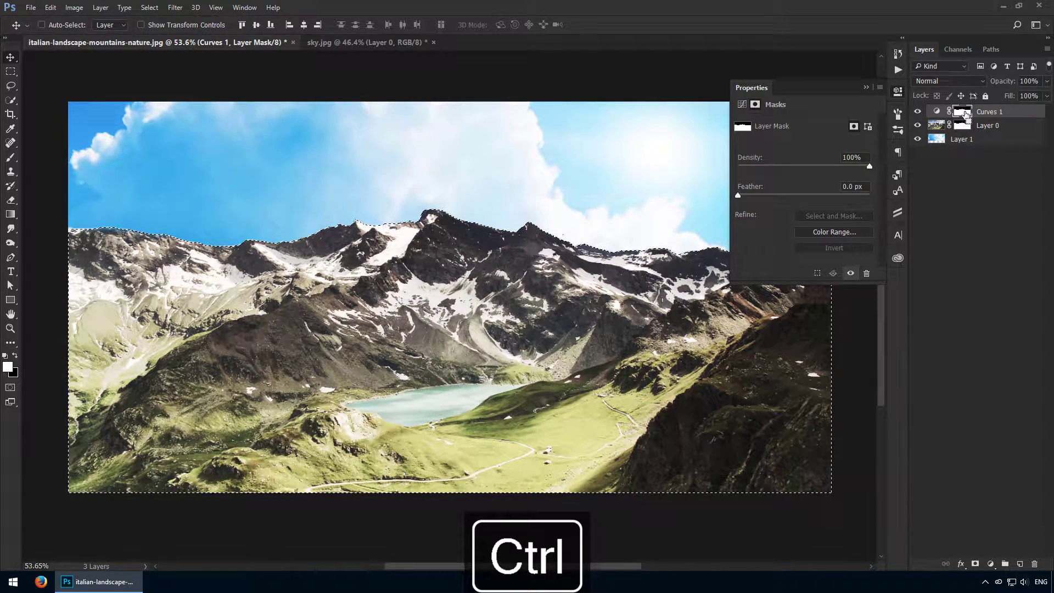
left_click(990, 563)
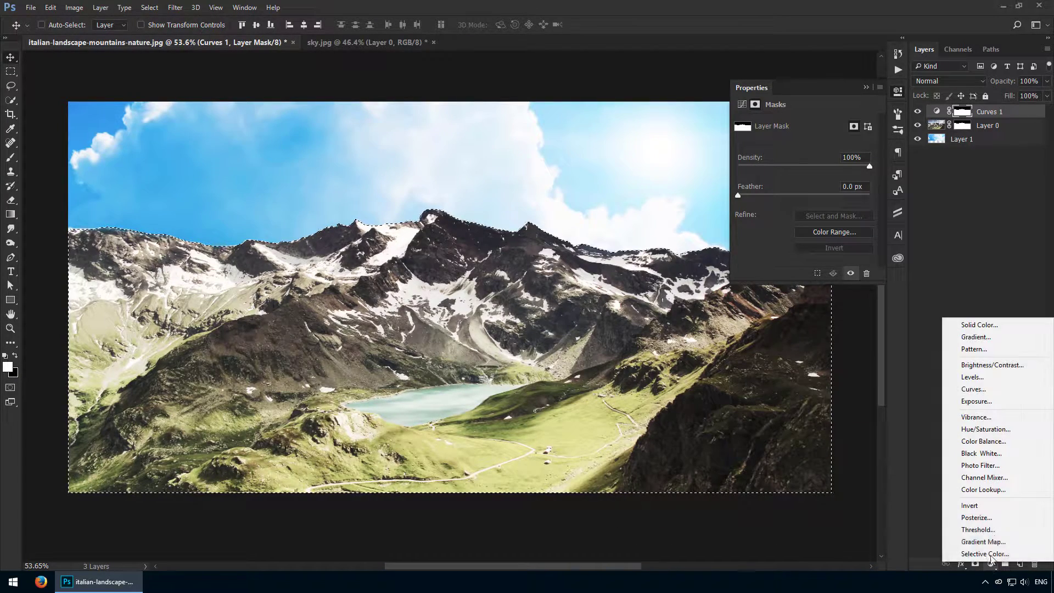
left_click(994, 419)
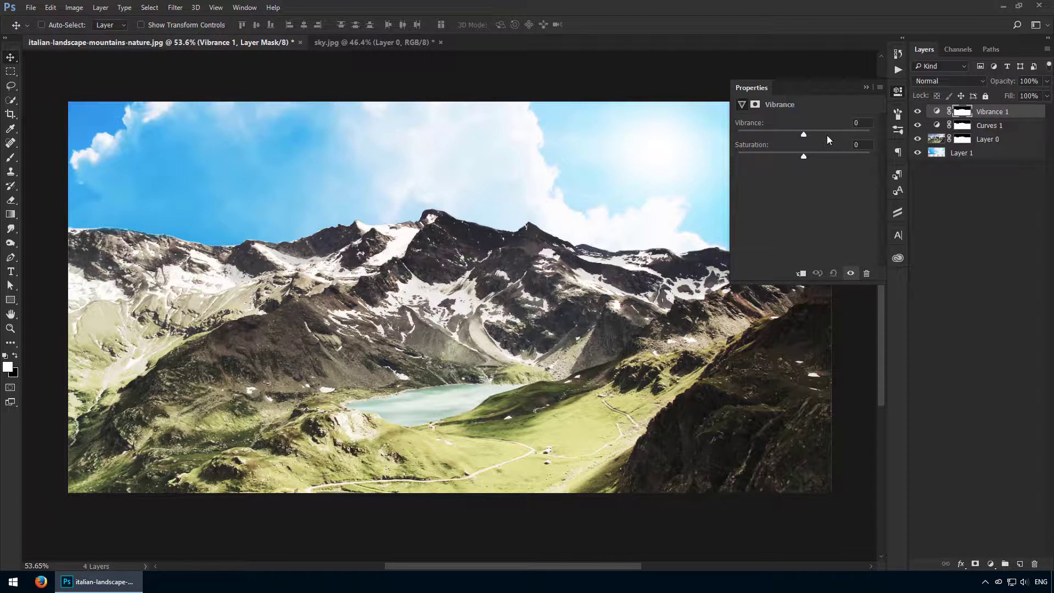
left_click(826, 134)
left_click(832, 154)
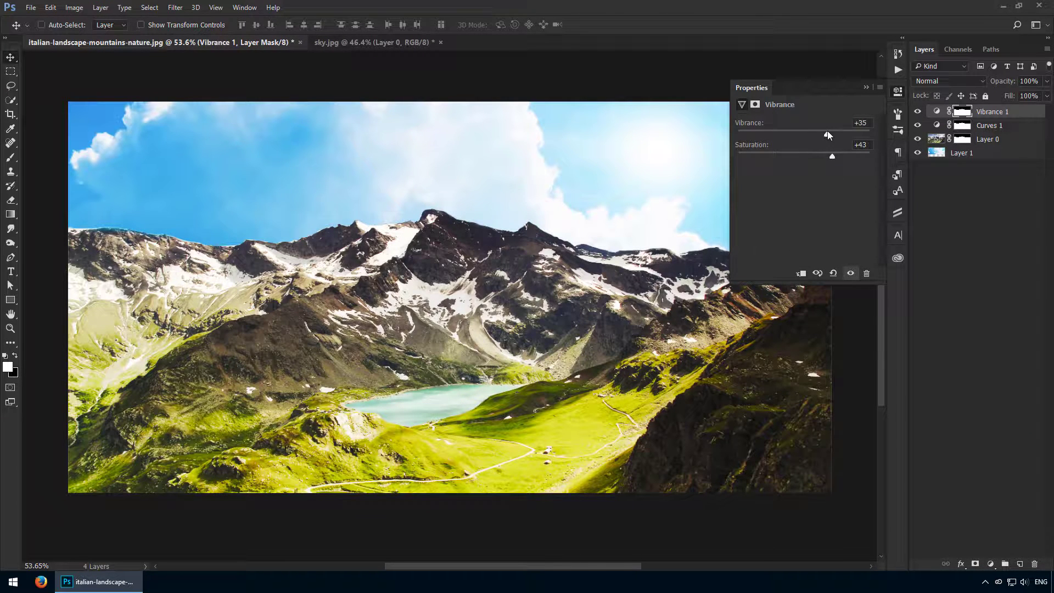
left_click_drag(843, 157, 832, 134)
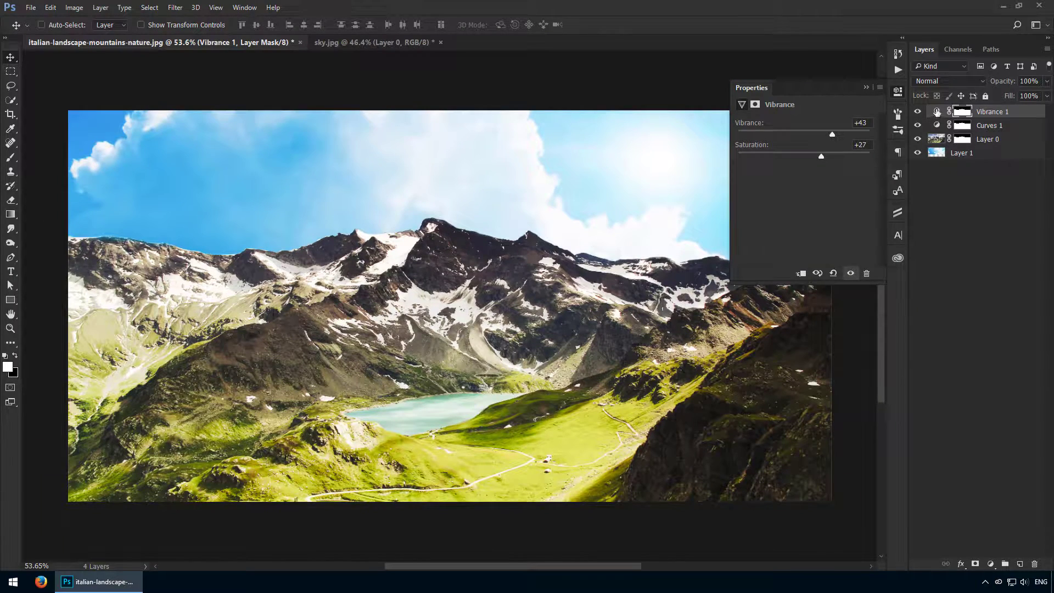
Hide the Vibrance and Curves adjustments and disable Layer 0's mask to compare with the original photo
left_click(935, 129)
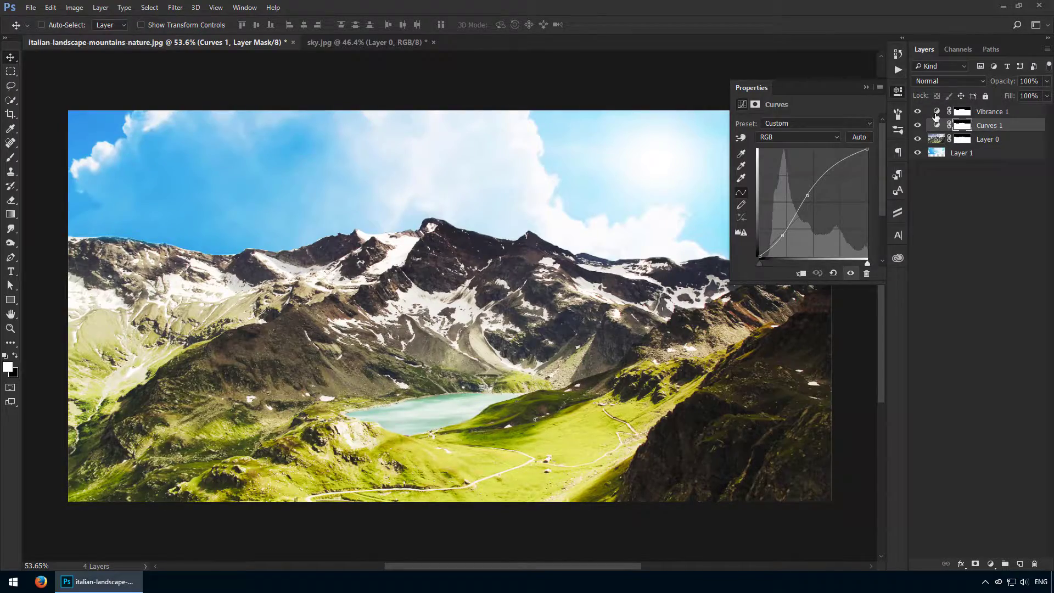
left_click(935, 116)
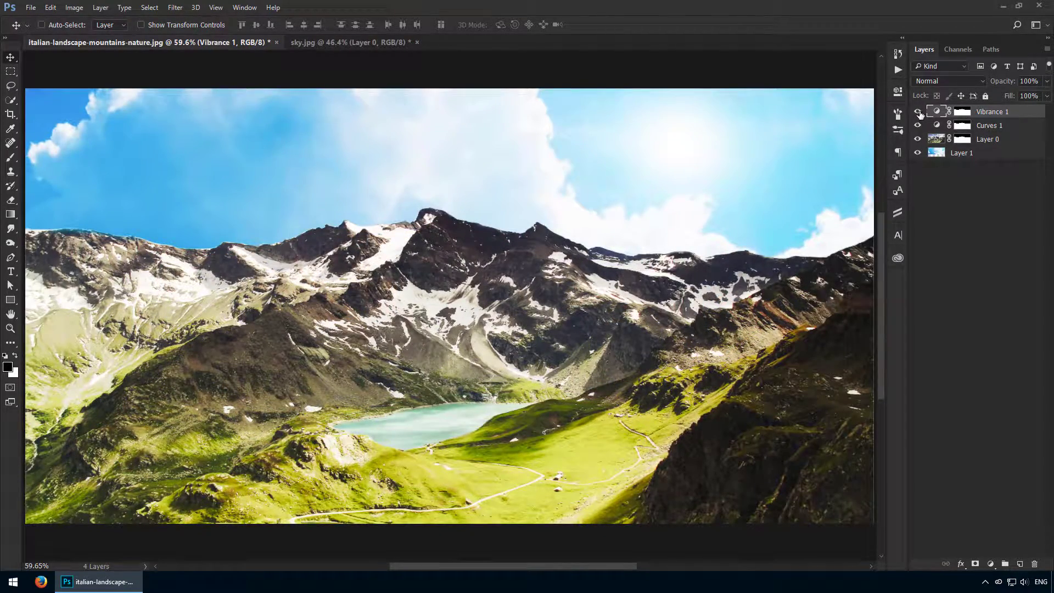
left_click(917, 112)
left_click(917, 125)
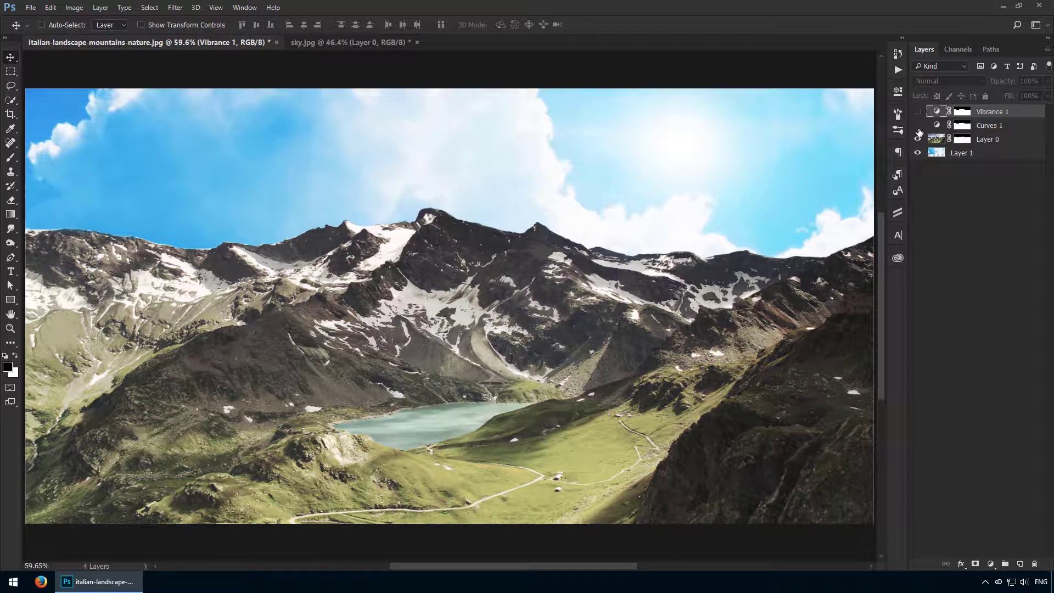
left_click(963, 141)
right_click(952, 145)
left_click(965, 147)
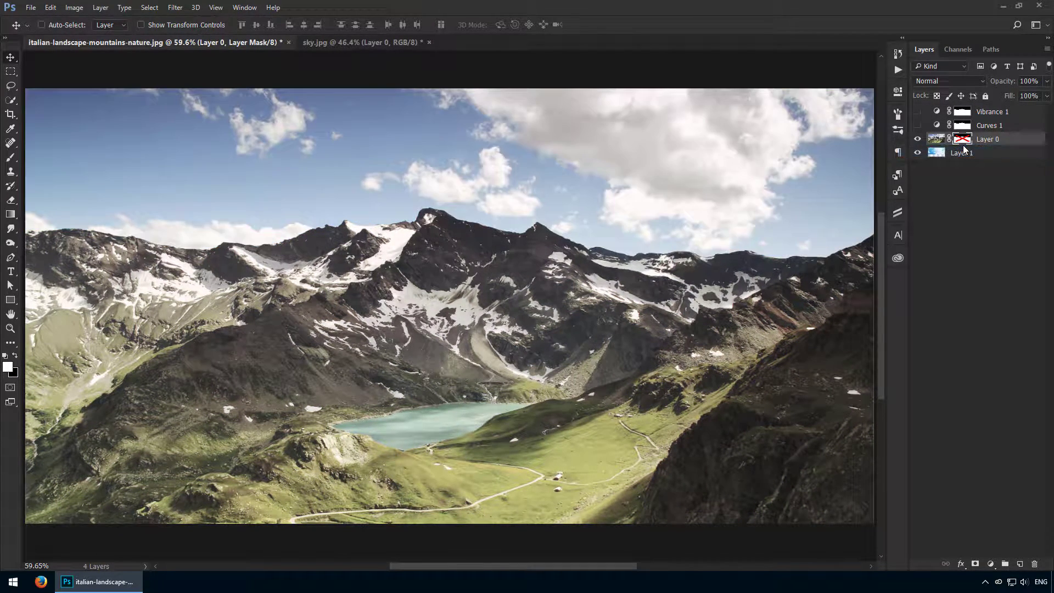
Enable Layer 0's mask and show the Curves and Vibrance adjustments again to view the edited composite
right_click(963, 141)
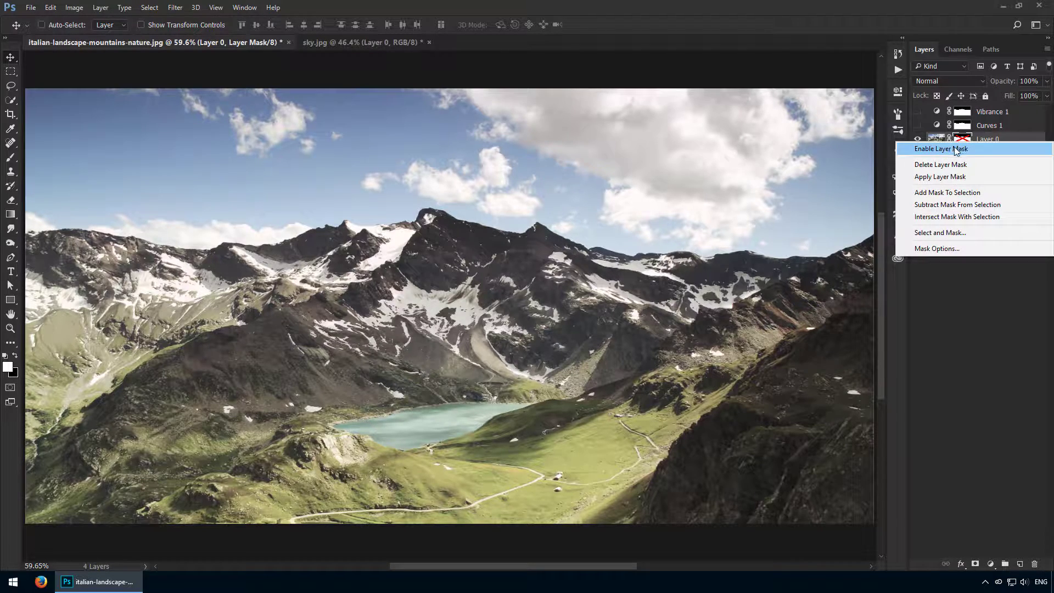
left_click(964, 144)
left_click(917, 125)
left_click(918, 111)
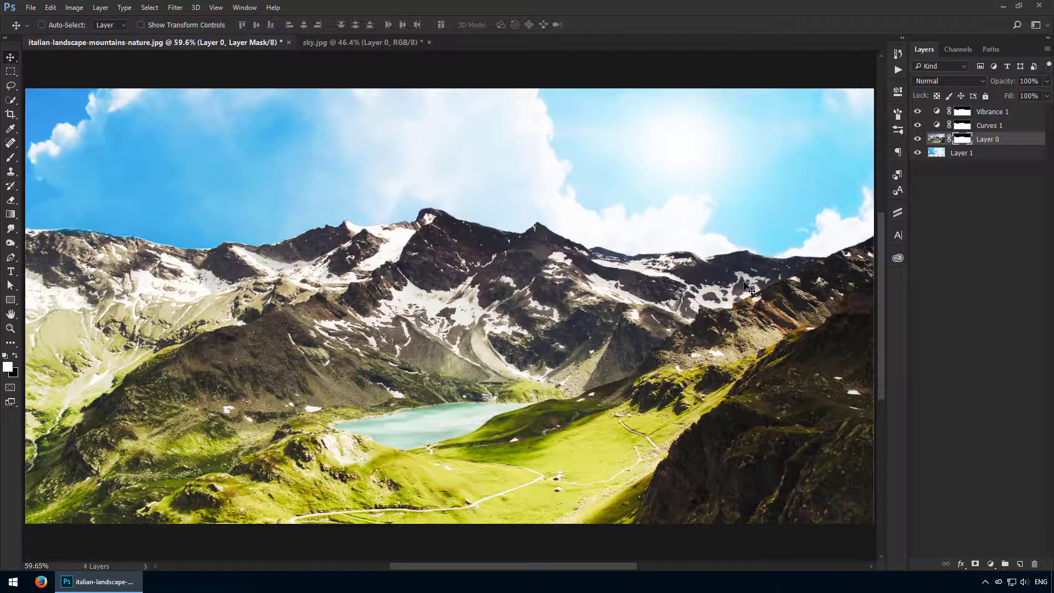